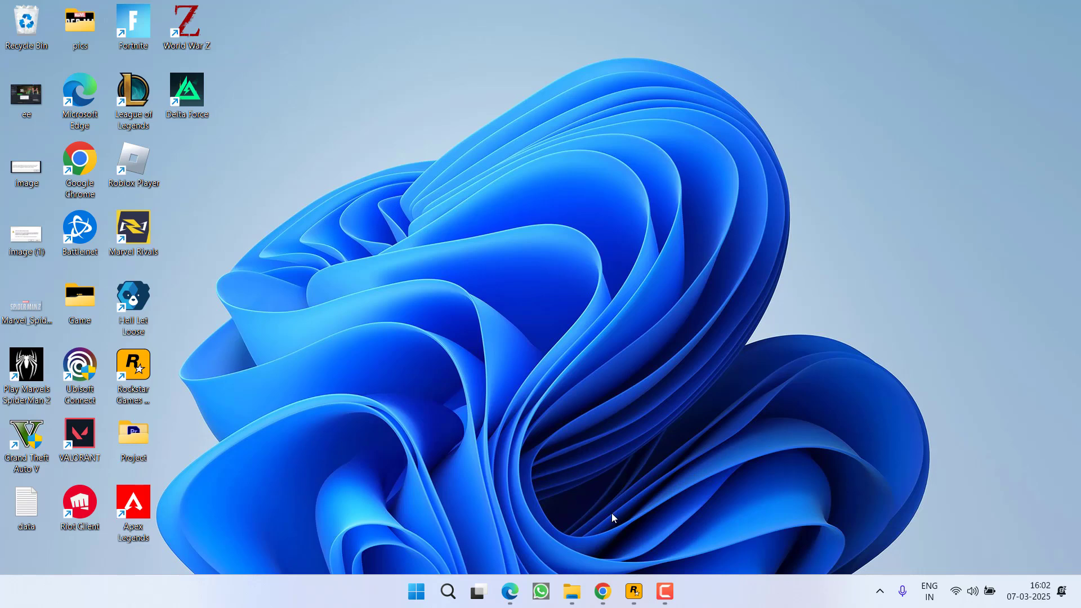
Start downloading the DirectX web installer from its download page in Edge.
{"action": "left_click", "coordinate": [509, 591]}
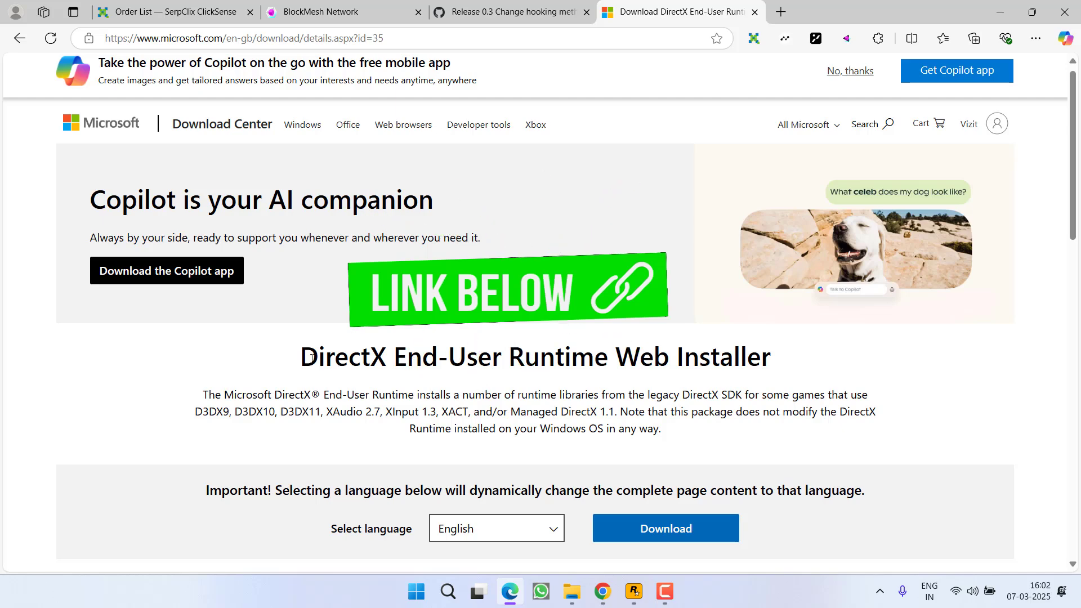
{"action": "left_click_drag", "start_coordinate": [325, 366], "coordinate": [710, 360]}
{"action": "scroll", "coordinate": [507, 397], "scroll_direction": "down", "scroll_amount": 1}
{"action": "scroll", "coordinate": [507, 398], "scroll_direction": "down", "scroll_amount": 2}
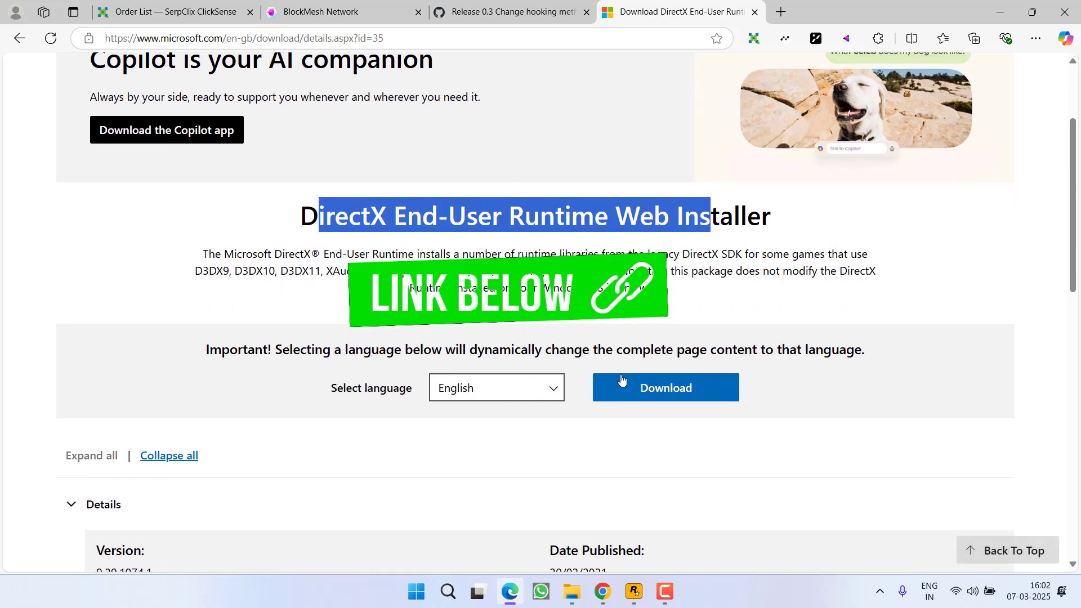
{"action": "left_click", "coordinate": [634, 387]}
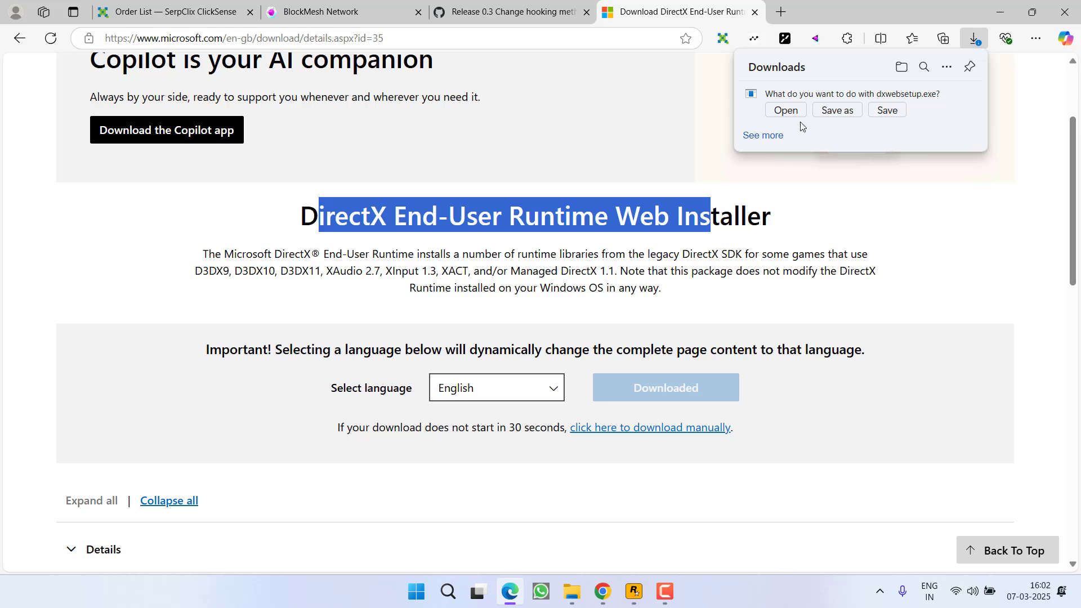
Save dxwebsetup.exe to the Desktop and run it, approving the UAC prompt.
{"action": "left_click", "coordinate": [837, 110]}
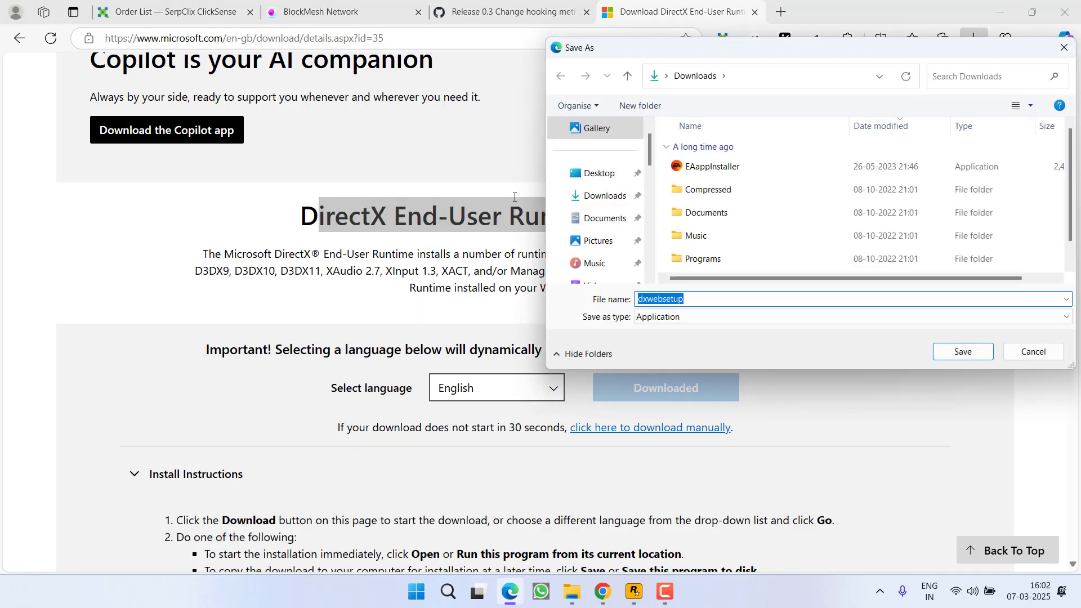
{"action": "left_click", "coordinate": [599, 173]}
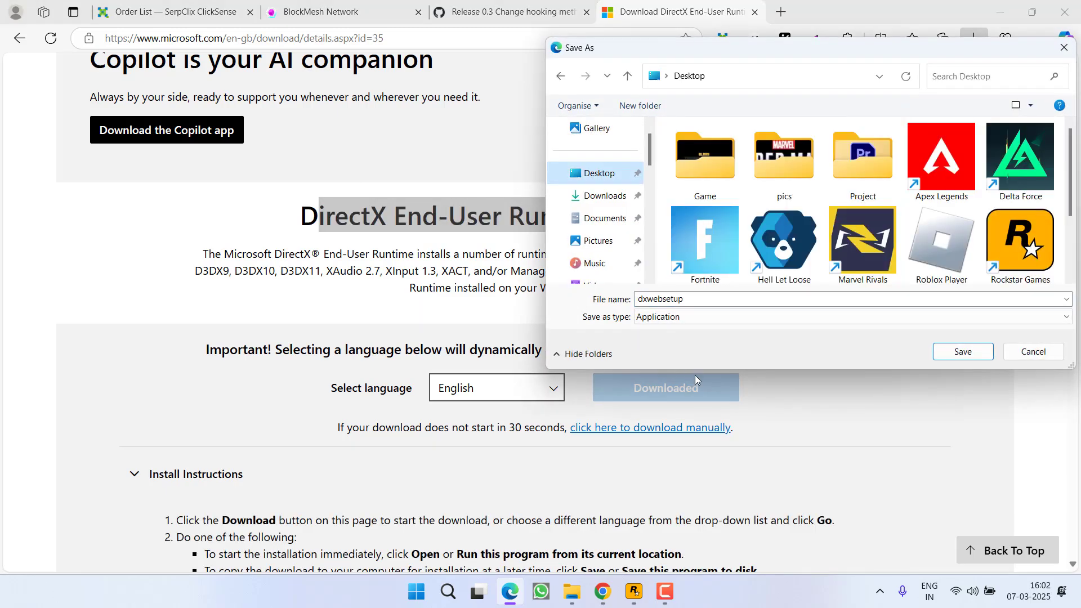
{"action": "left_click", "coordinate": [978, 345]}
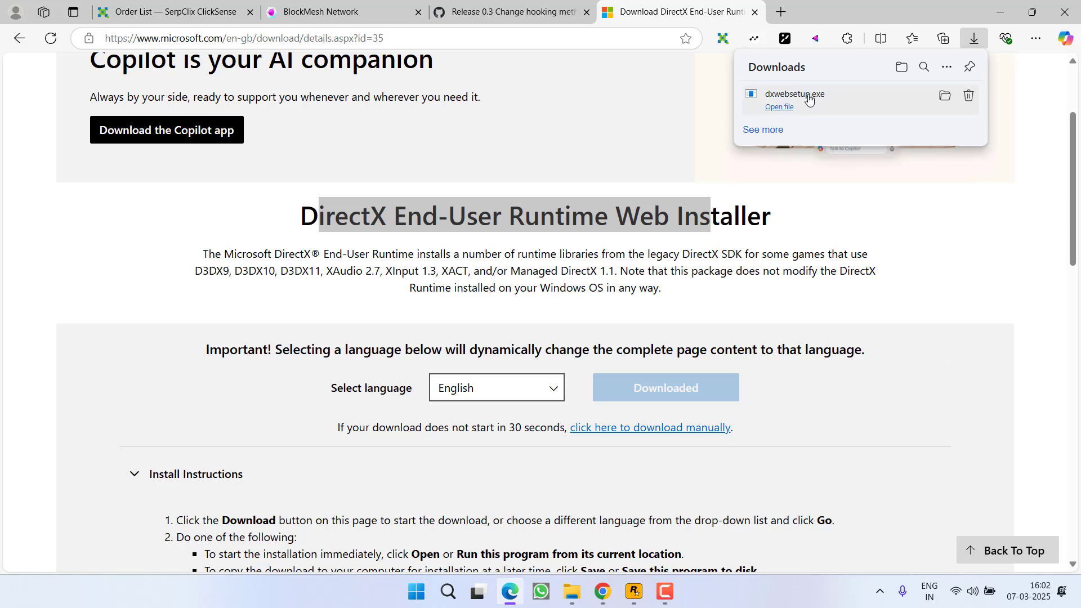
{"action": "left_click", "coordinate": [810, 95]}
{"action": "left_click", "coordinate": [495, 417]}
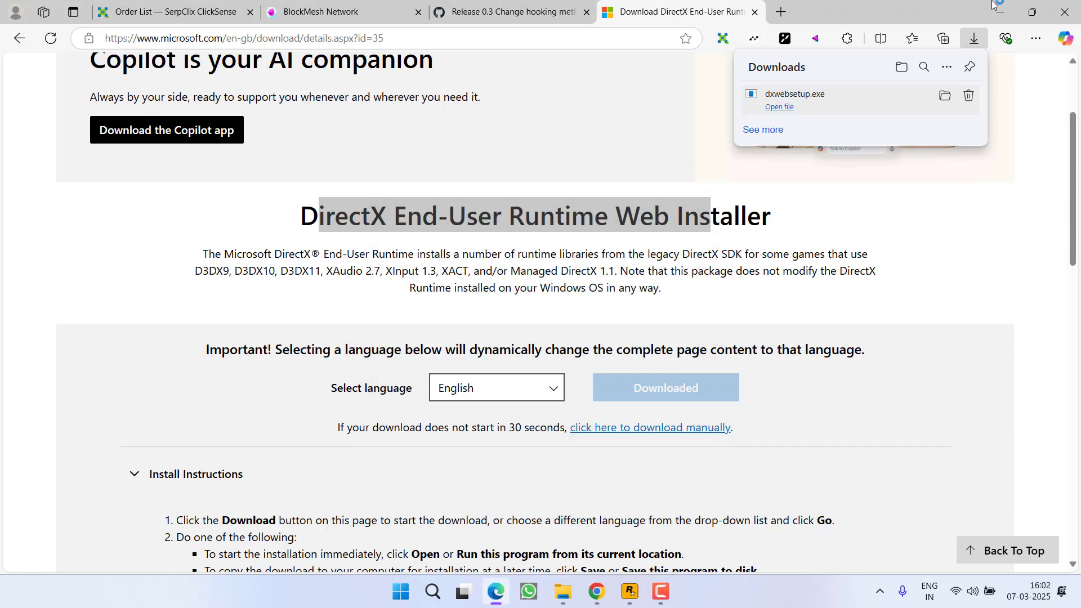
Accept the DirectX licence agreement, uncheck 'Install the Bing Bar', and begin the installation.
{"action": "left_click", "coordinate": [998, 10]}
{"action": "left_click", "coordinate": [267, 314]}
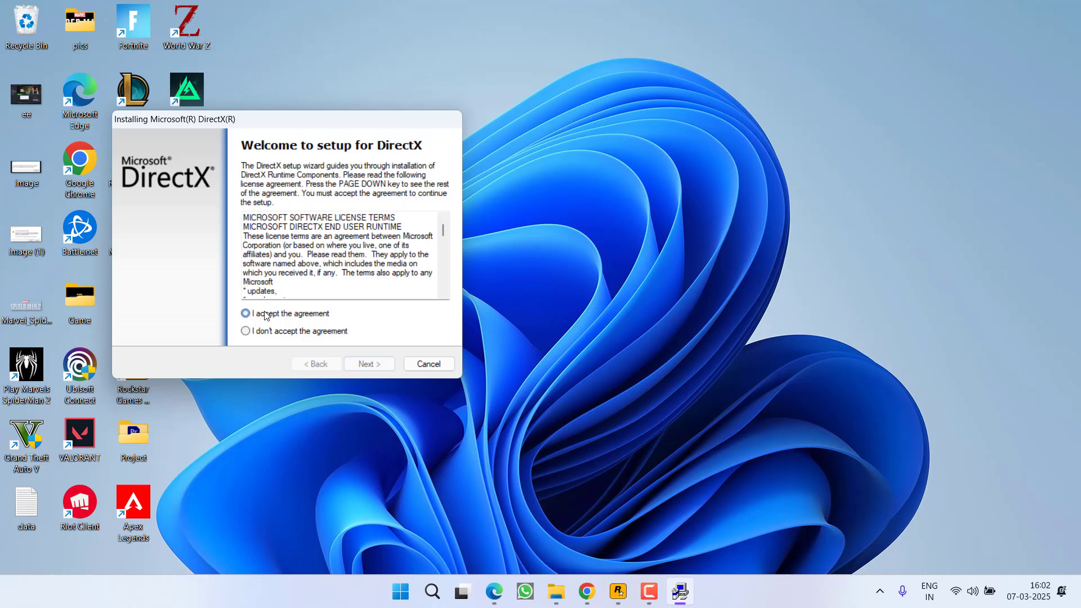
{"action": "left_click", "coordinate": [379, 363]}
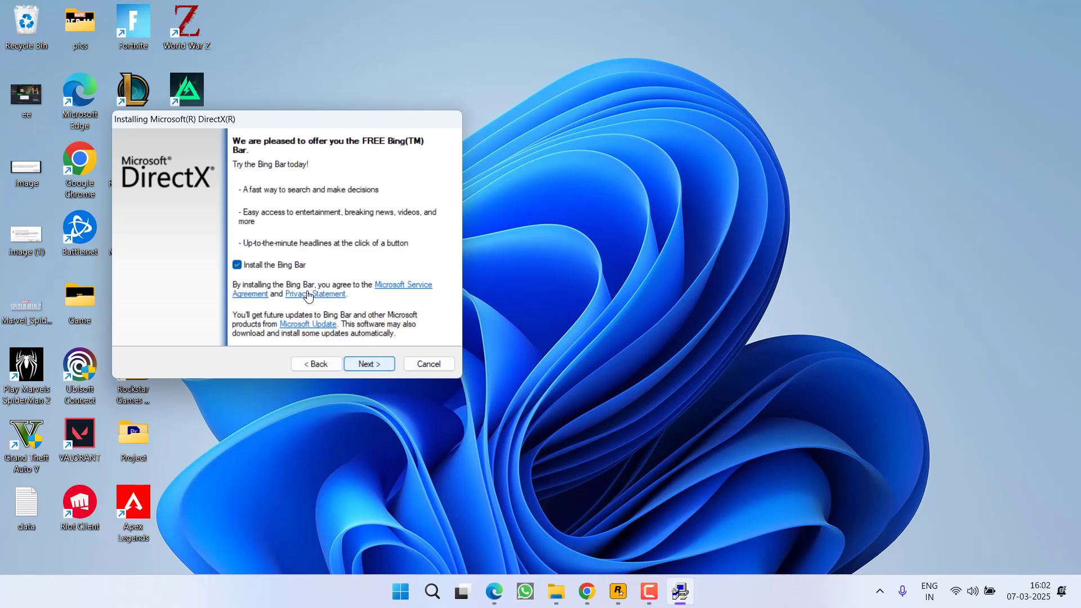
{"action": "left_click", "coordinate": [276, 267]}
{"action": "left_click", "coordinate": [380, 364]}
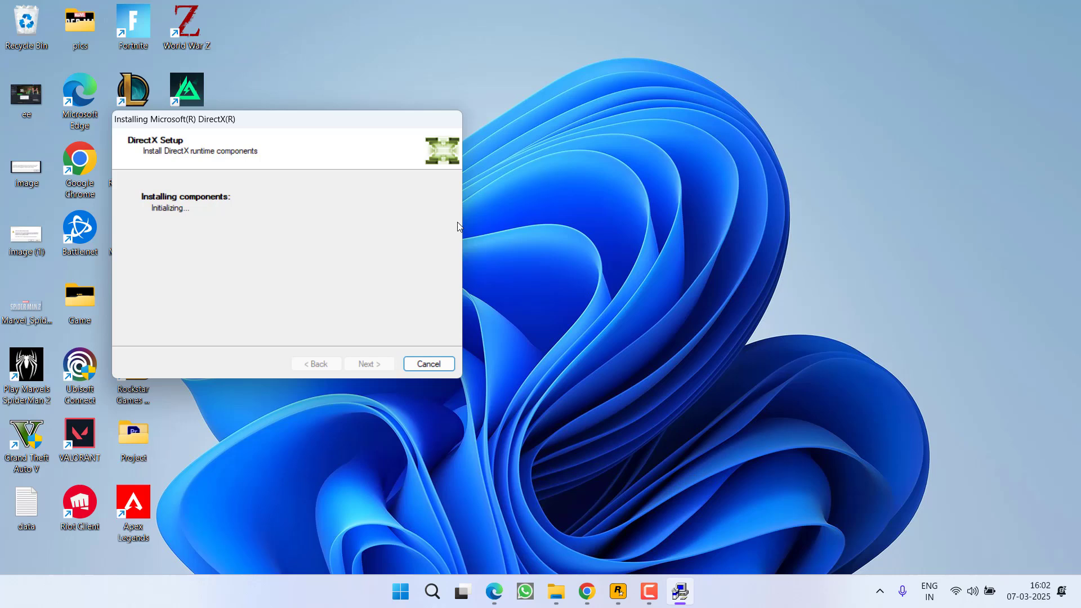
Search the Start menu for dxdiag and run the DirectX Diagnostic Tool.
{"action": "key", "text": "super"}
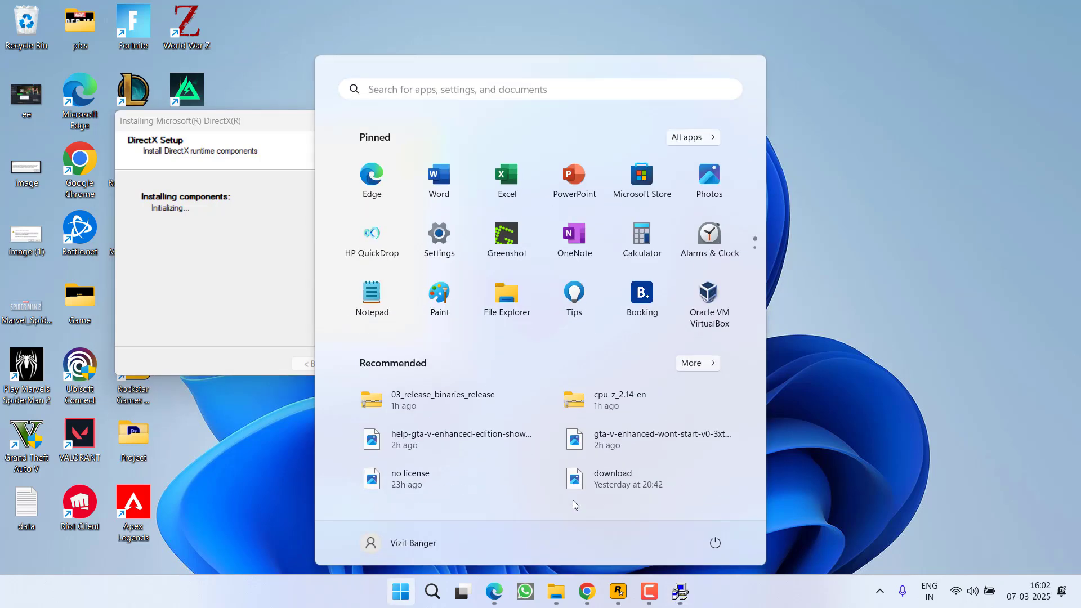
{"action": "type", "text": "dx"}
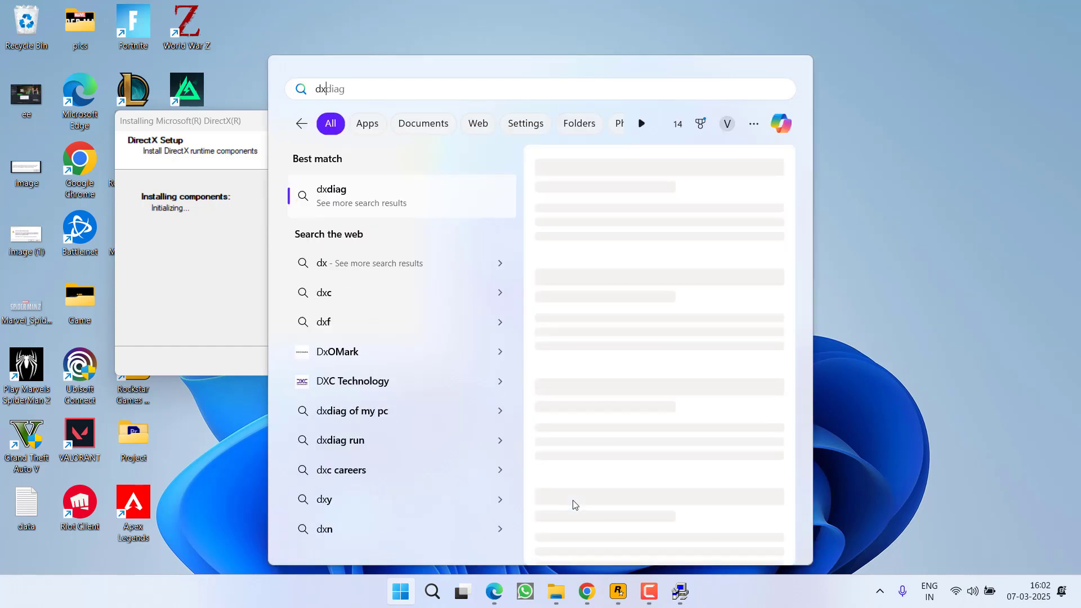
{"action": "type", "text": "diag"}
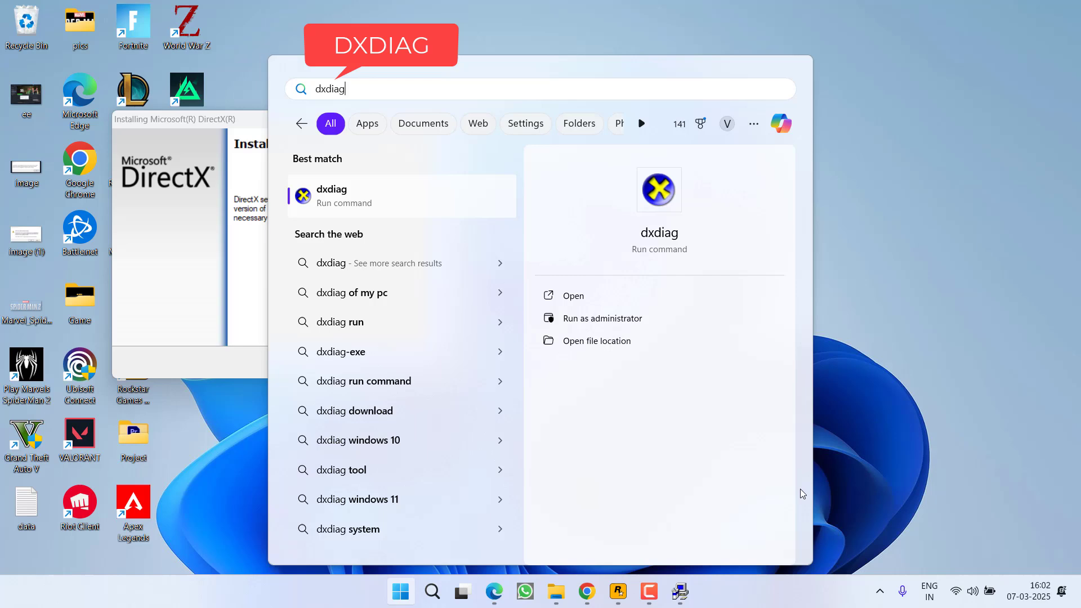
{"action": "left_click", "coordinate": [661, 203]}
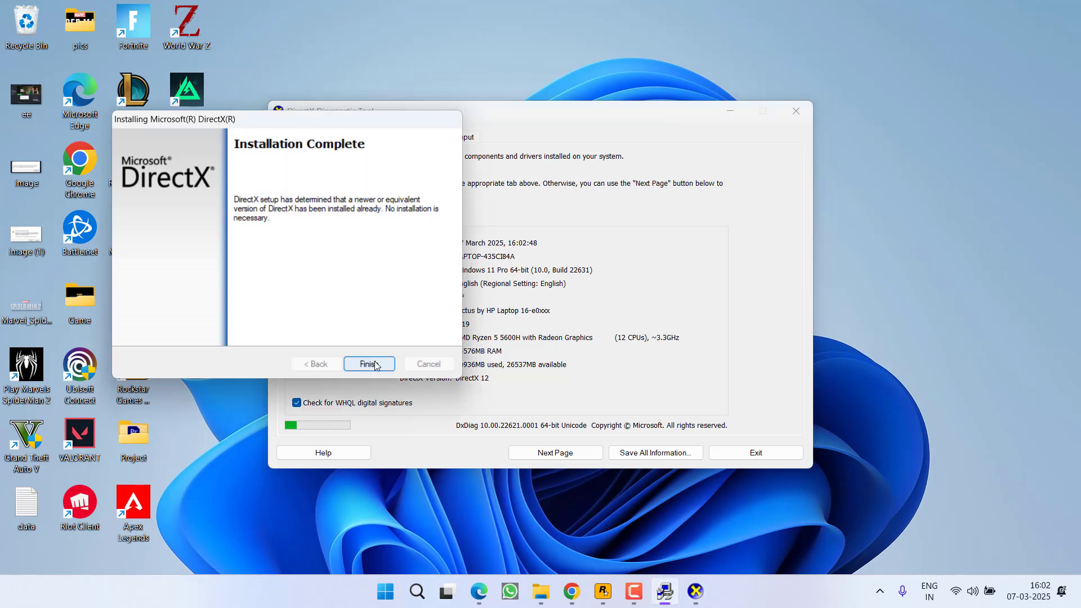
Finish the DirectX installer, check Display 1 feature levels (Direct3D DDI 12), then minimise DxDiag.
{"action": "left_click", "coordinate": [369, 363]}
{"action": "left_click", "coordinate": [334, 137]}
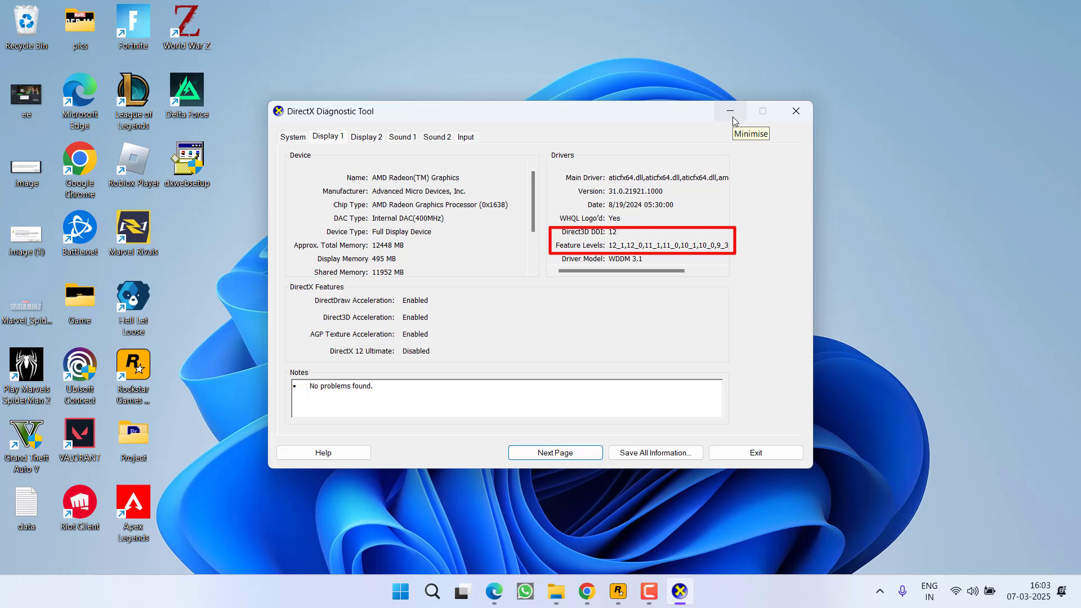
{"action": "left_click", "coordinate": [732, 116]}
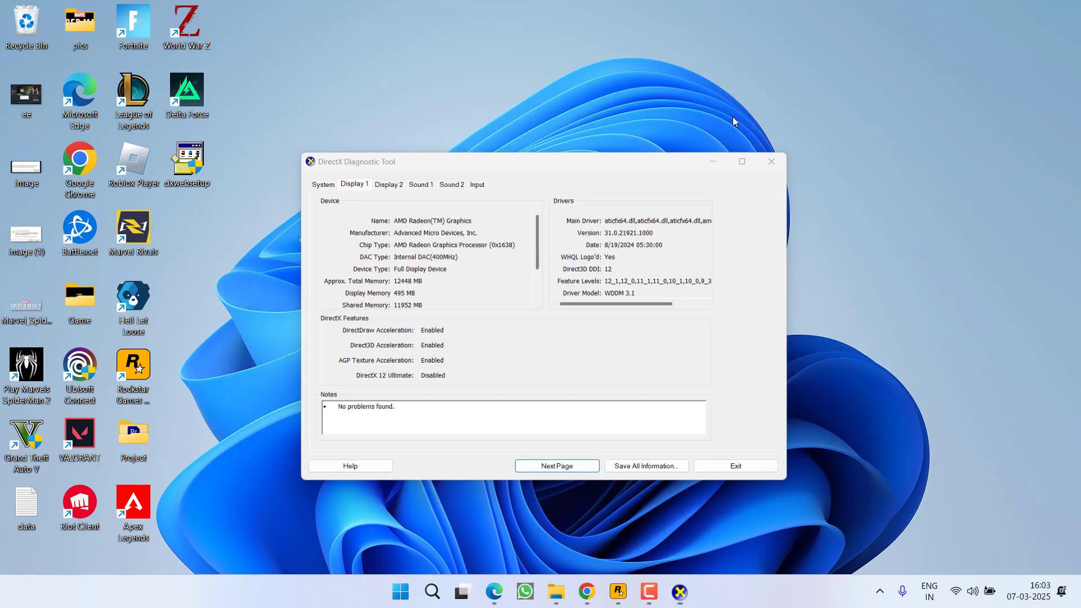
Save 03_release_binaries_release.zip from the d3d12ProxyEdrDx11_0 v0.3 release assets to the Desktop.
{"action": "left_click", "coordinate": [494, 590]}
{"action": "left_click", "coordinate": [502, 6]}
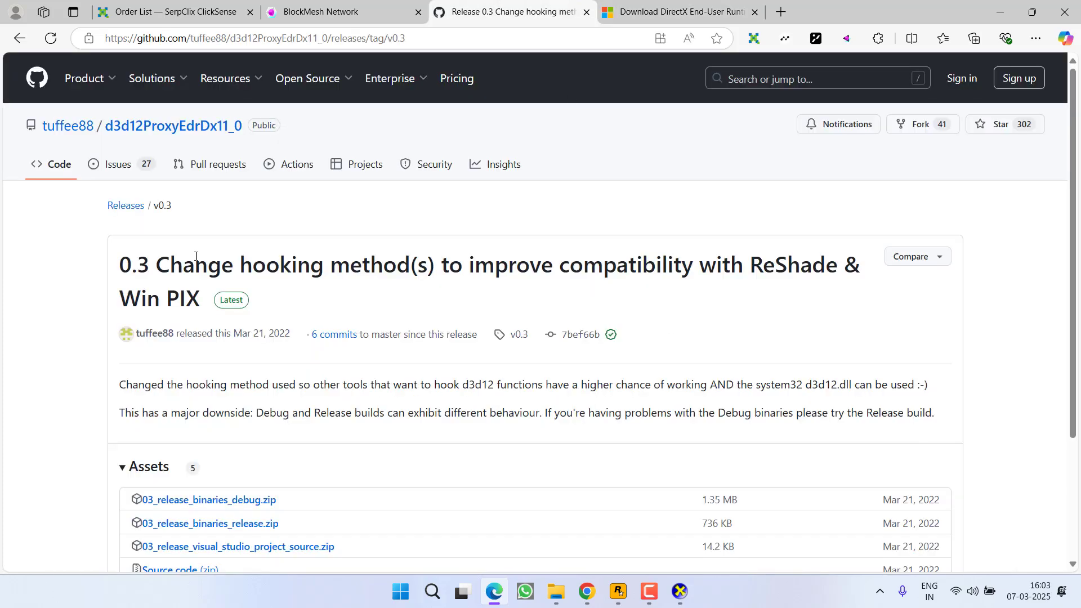
{"action": "left_click_drag", "start_coordinate": [291, 264], "coordinate": [697, 271]}
{"action": "scroll", "coordinate": [350, 356], "scroll_direction": "down", "scroll_amount": 3}
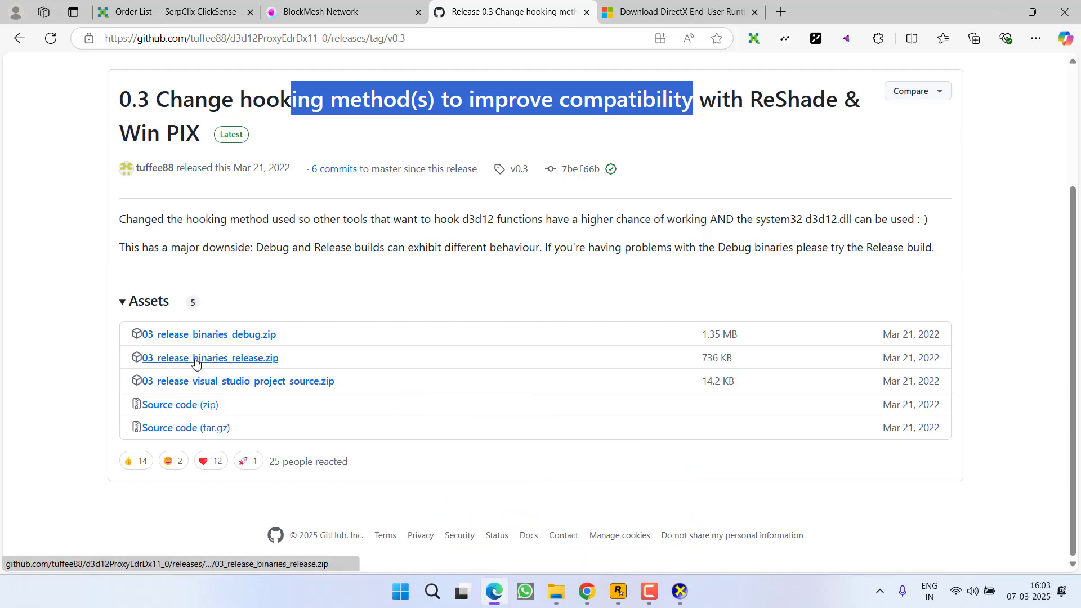
{"action": "left_click", "coordinate": [230, 369]}
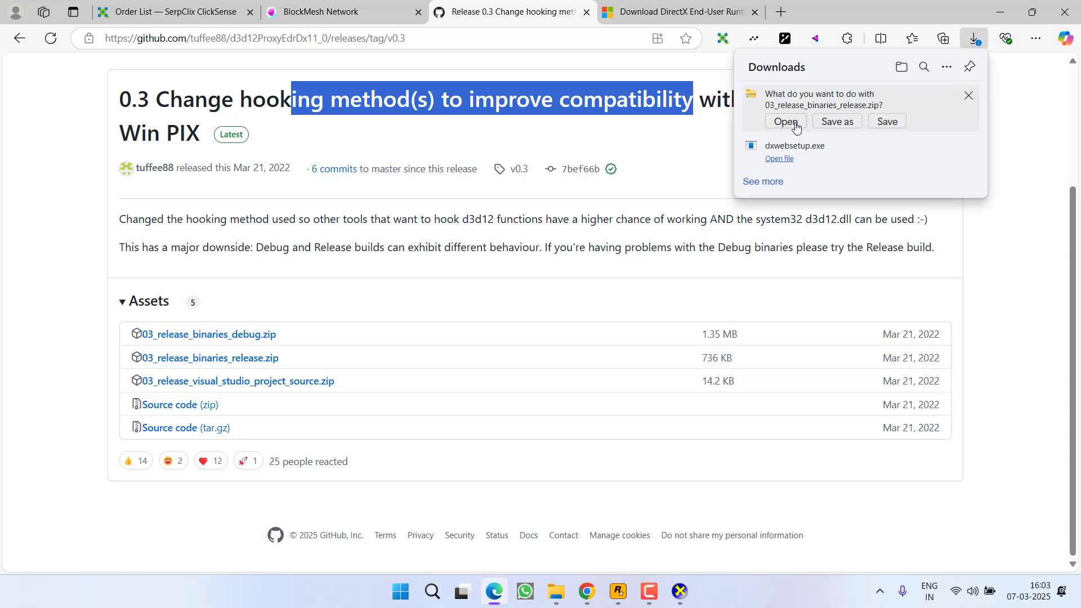
{"action": "left_click", "coordinate": [847, 123]}
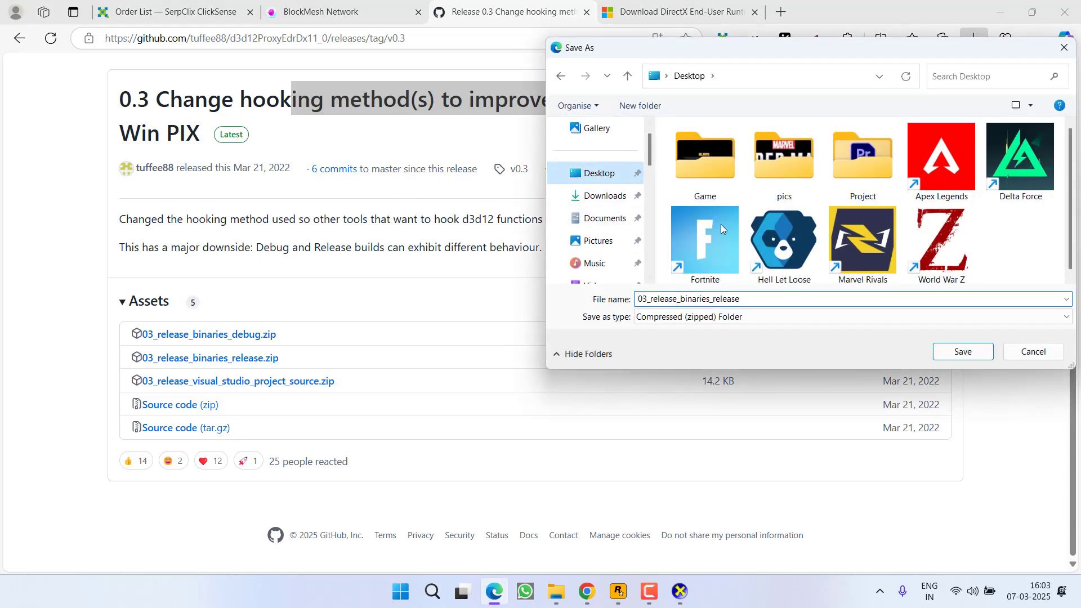
{"action": "left_click", "coordinate": [962, 351]}
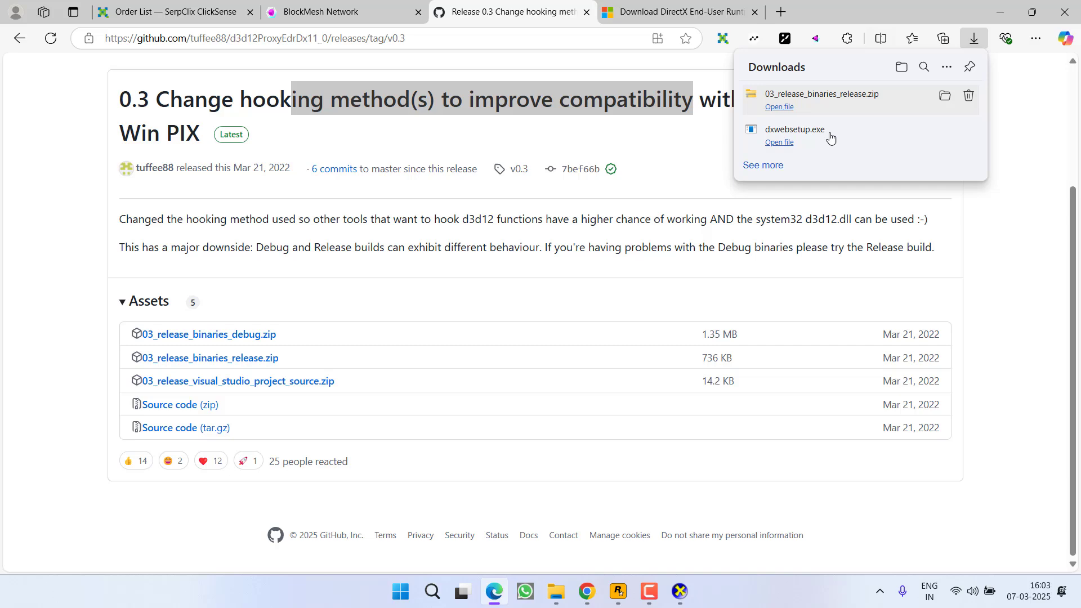
Open the downloaded zip from the Desktop and copy d3d12.dll.
{"action": "key", "text": "super+d"}
{"action": "double_click", "coordinate": [39, 93]}
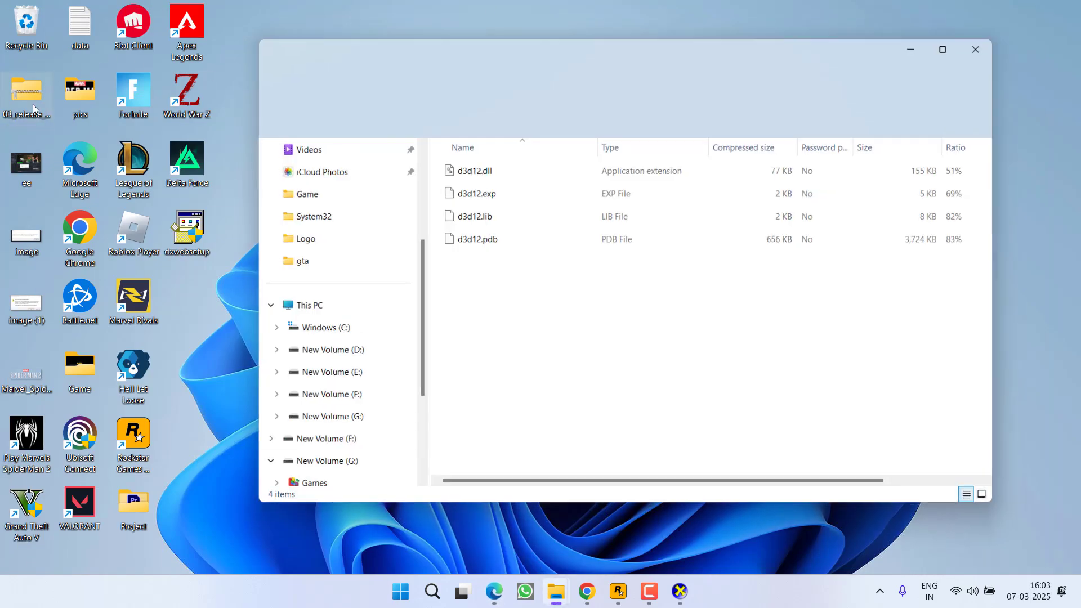
{"action": "left_click", "coordinate": [467, 172]}
{"action": "right_click", "coordinate": [475, 175]}
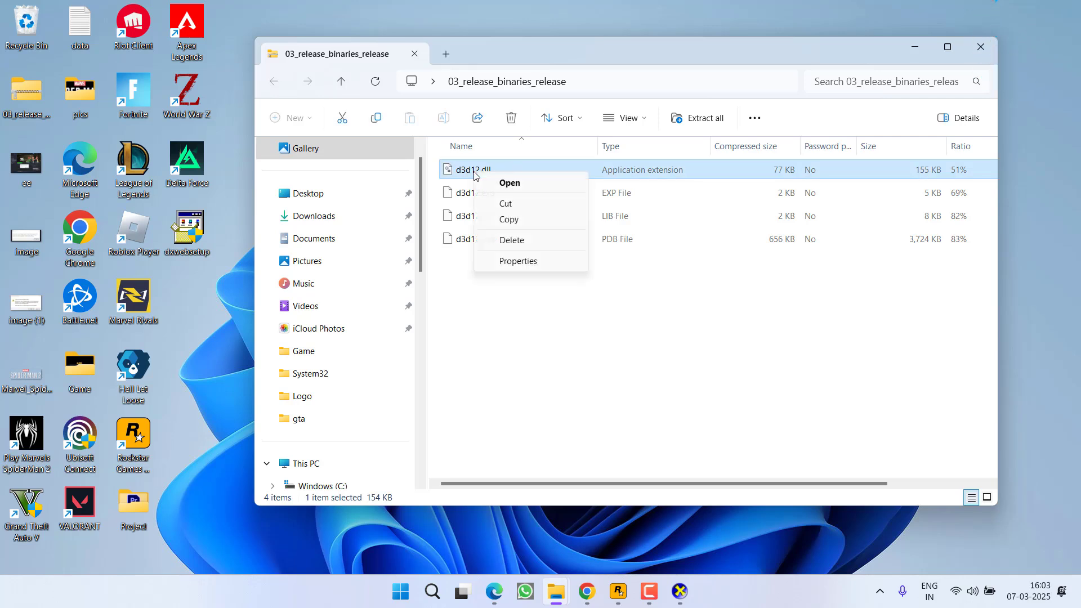
{"action": "left_click", "coordinate": [509, 225]}
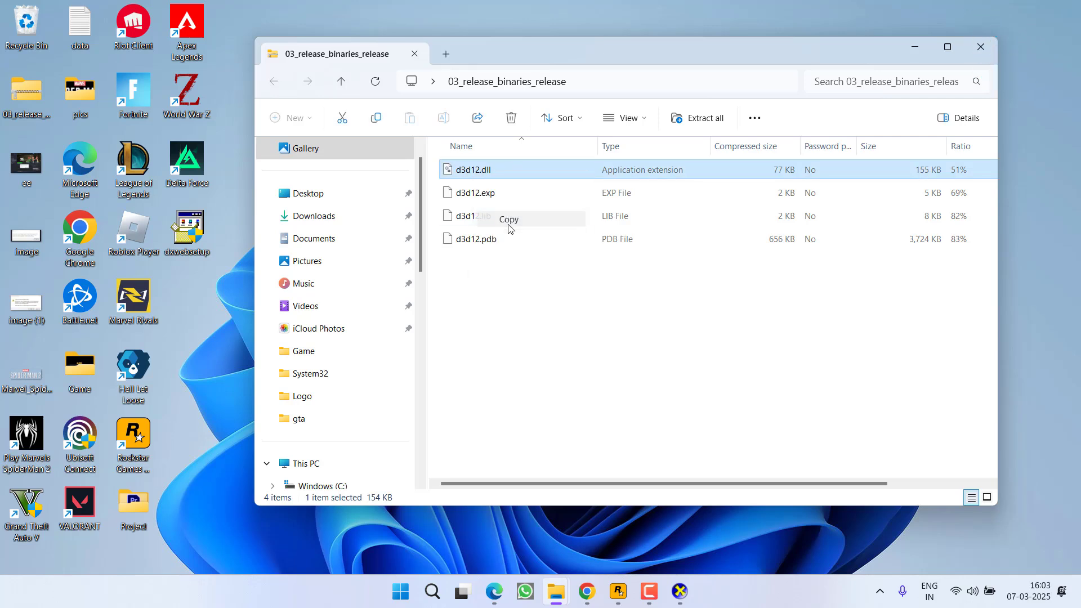
Paste d3d12.dll into F:\Rockstar Games\Grand Theft Auto V and minimise File Explorer.
{"action": "left_click", "coordinate": [290, 460]}
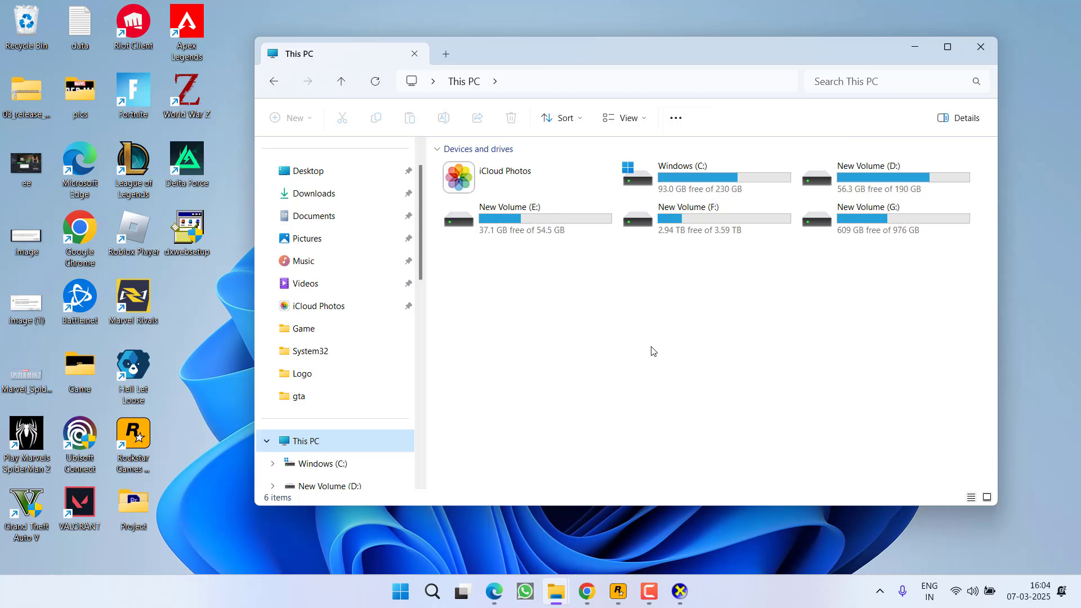
{"action": "double_click", "coordinate": [730, 228]}
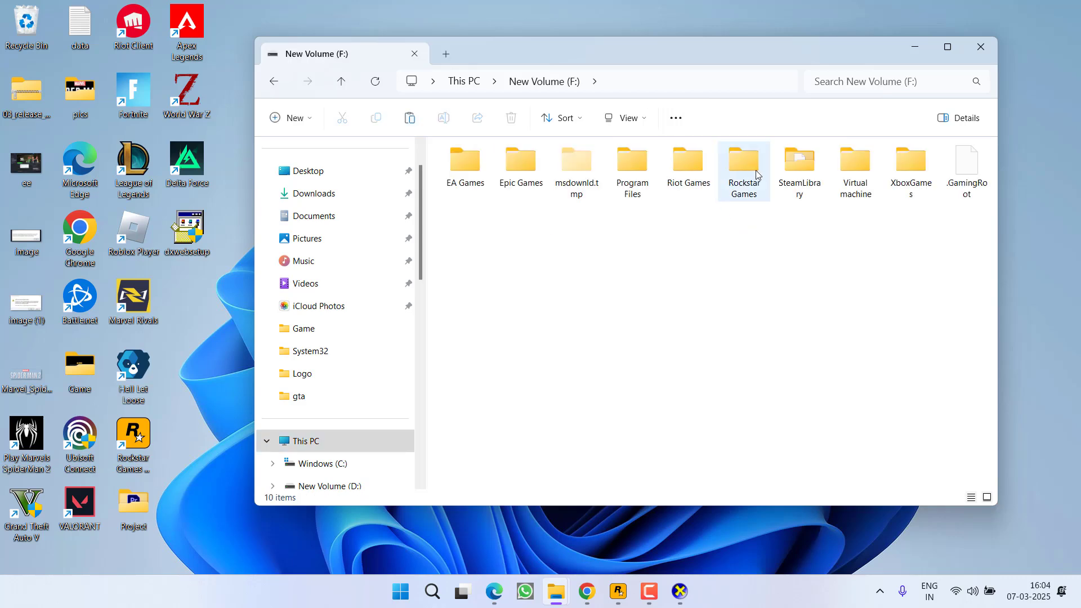
{"action": "double_click", "coordinate": [757, 174]}
{"action": "double_click", "coordinate": [521, 176]}
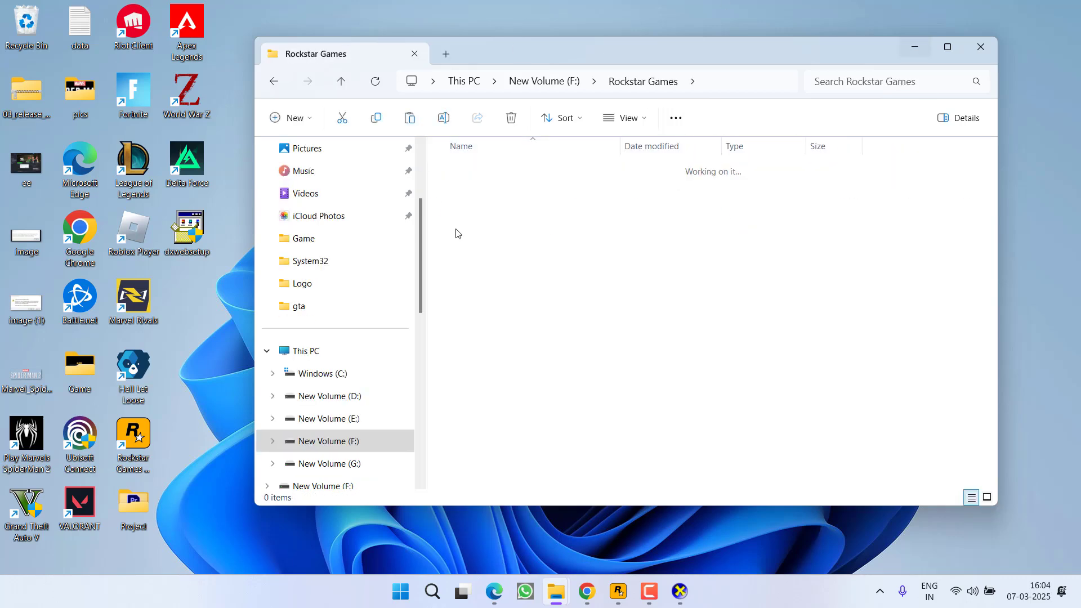
{"action": "right_click", "coordinate": [943, 232]}
{"action": "left_click", "coordinate": [782, 247]}
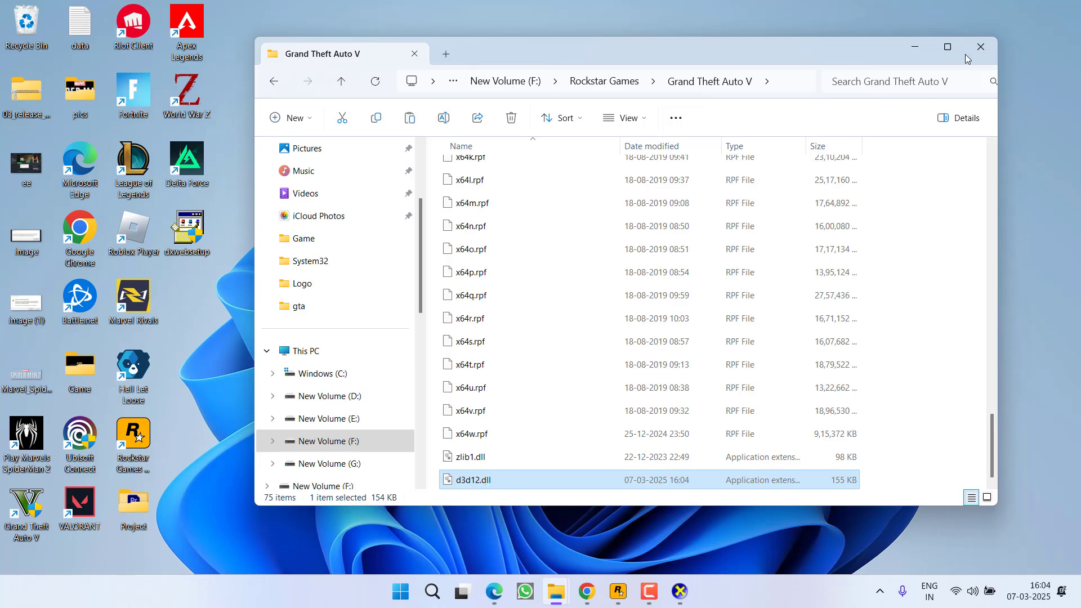
{"action": "left_click", "coordinate": [915, 47]}
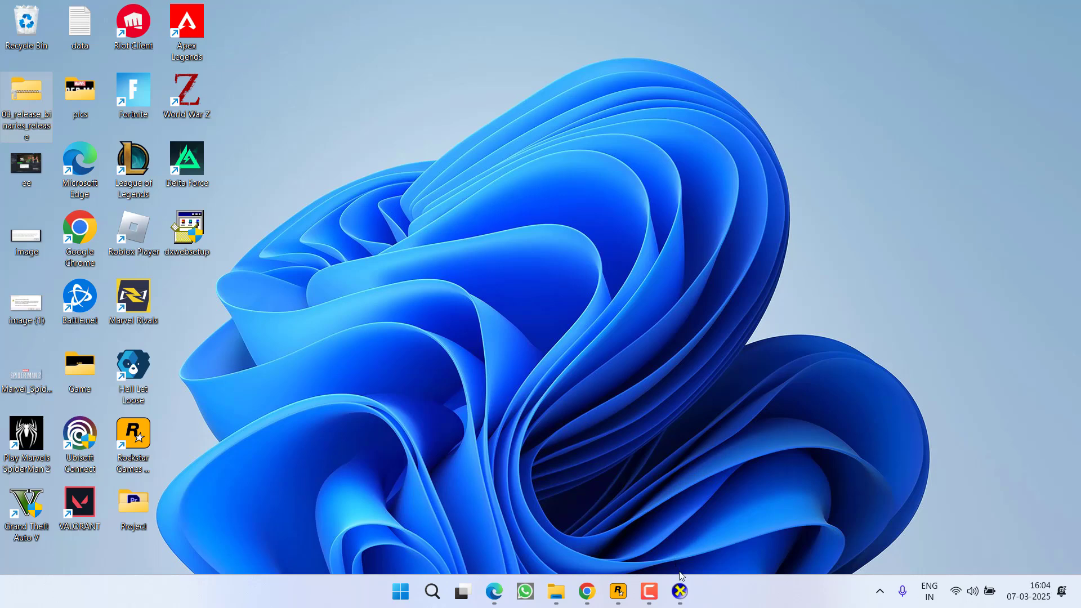
Restore the DirectX Diagnostic Tool from the taskbar and exit it.
{"action": "left_click", "coordinate": [680, 589]}
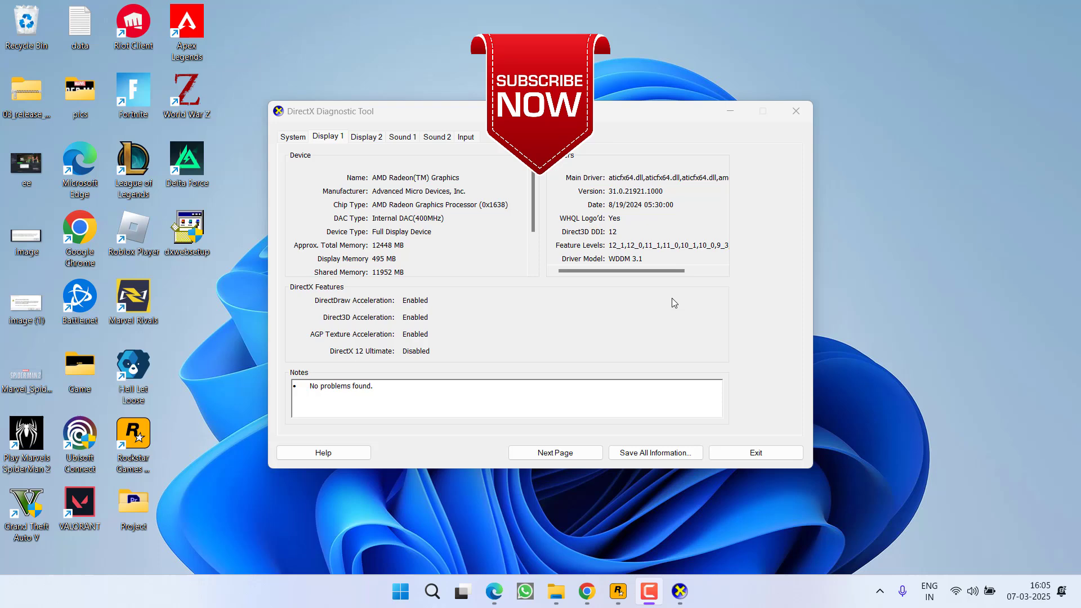
{"action": "left_click", "coordinate": [754, 453]}
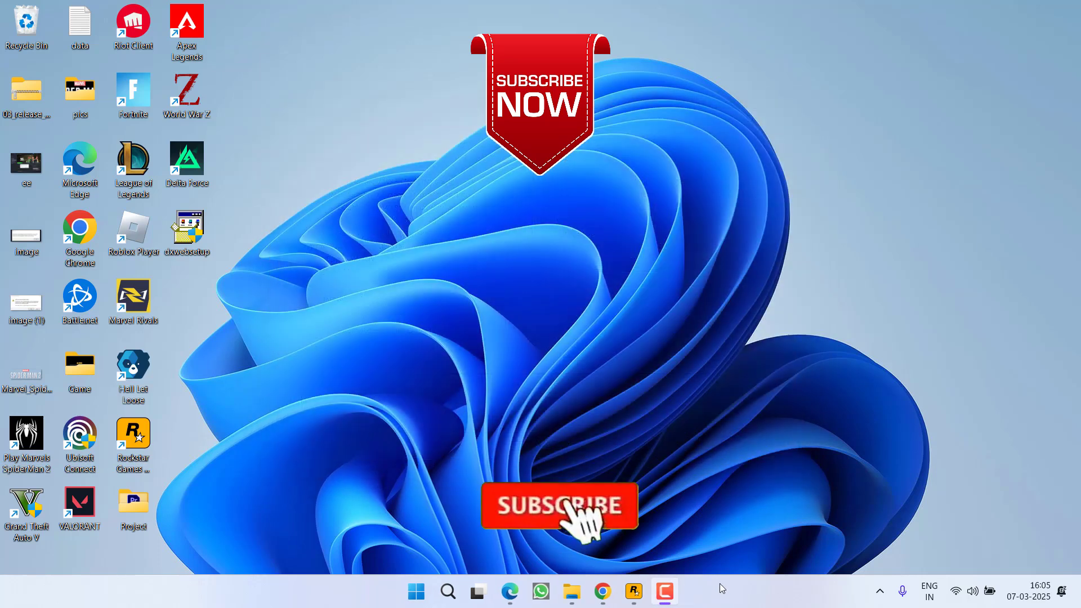